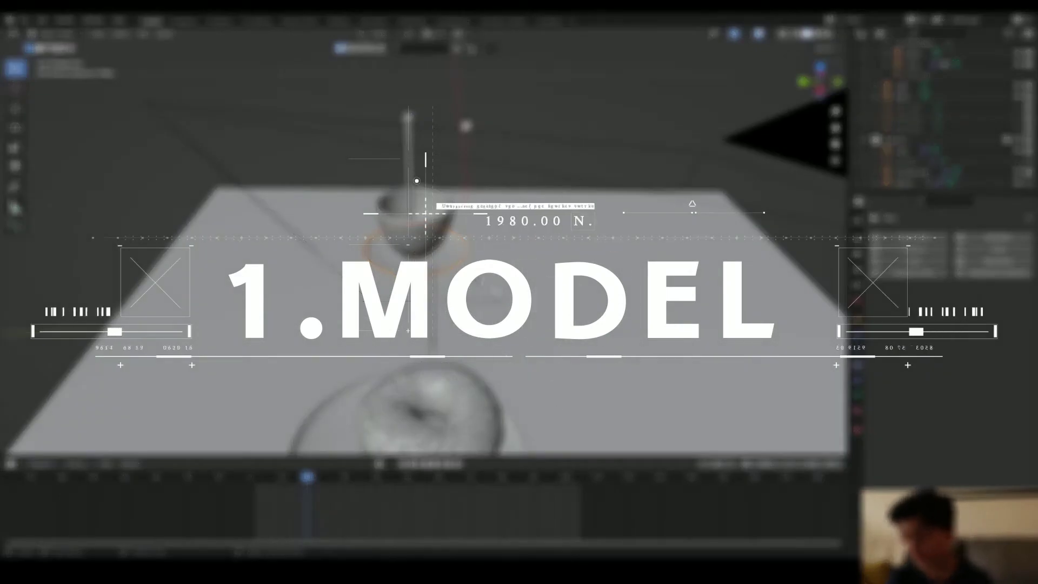
Orbit around the table scene and select the cup, the saucer and the donut icing in turn.
middle_drag(394, 340, 397, 234)
click(400, 243)
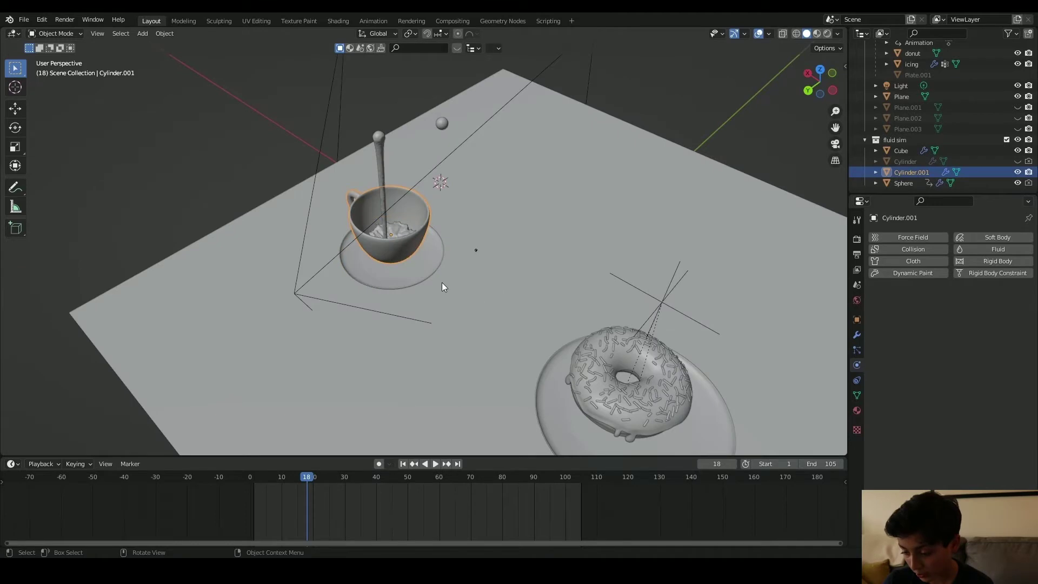
click(402, 272)
middle_drag(479, 329, 467, 298)
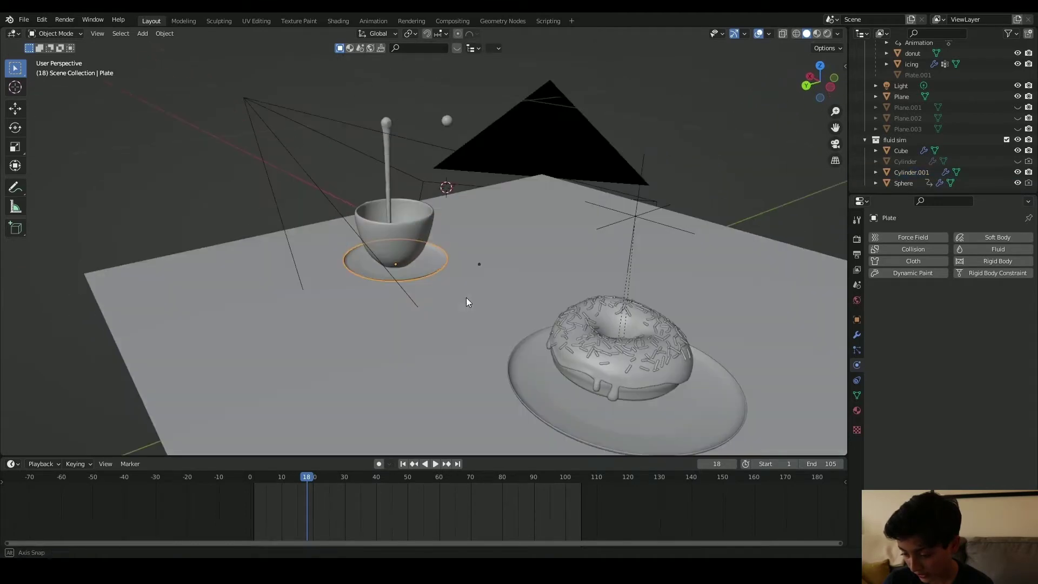
click(638, 365)
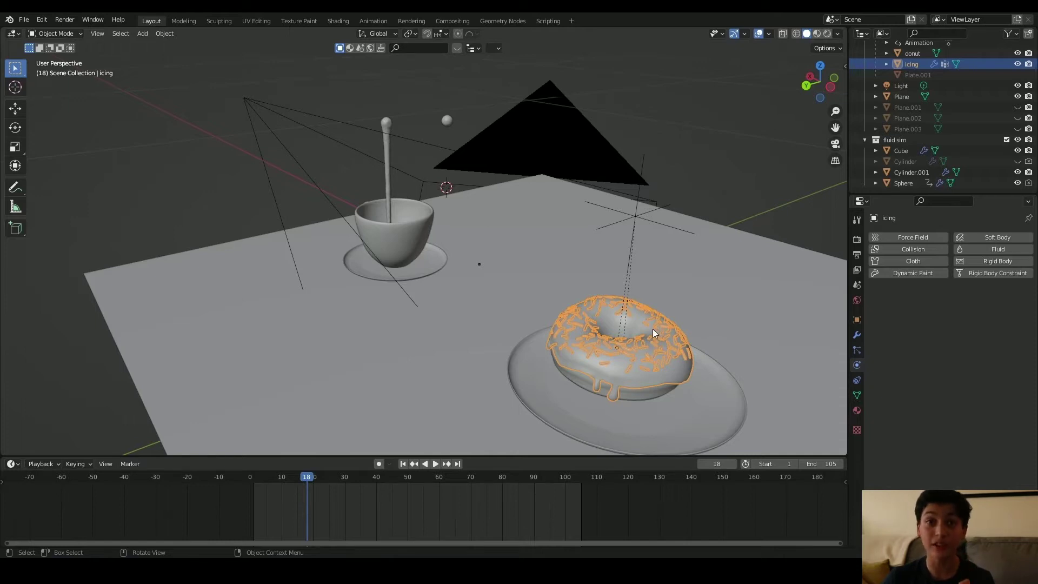
middle_drag(658, 362, 620, 315)
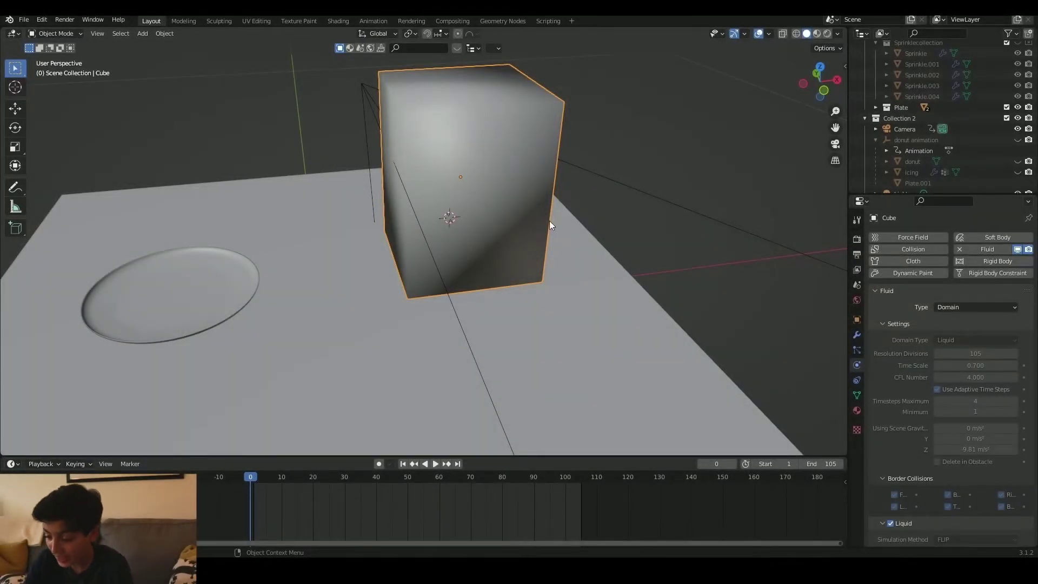
Orbit and zoom around the domain cube, plate and cup to inspect the fluid setup.
middle_drag(602, 320, 564, 327)
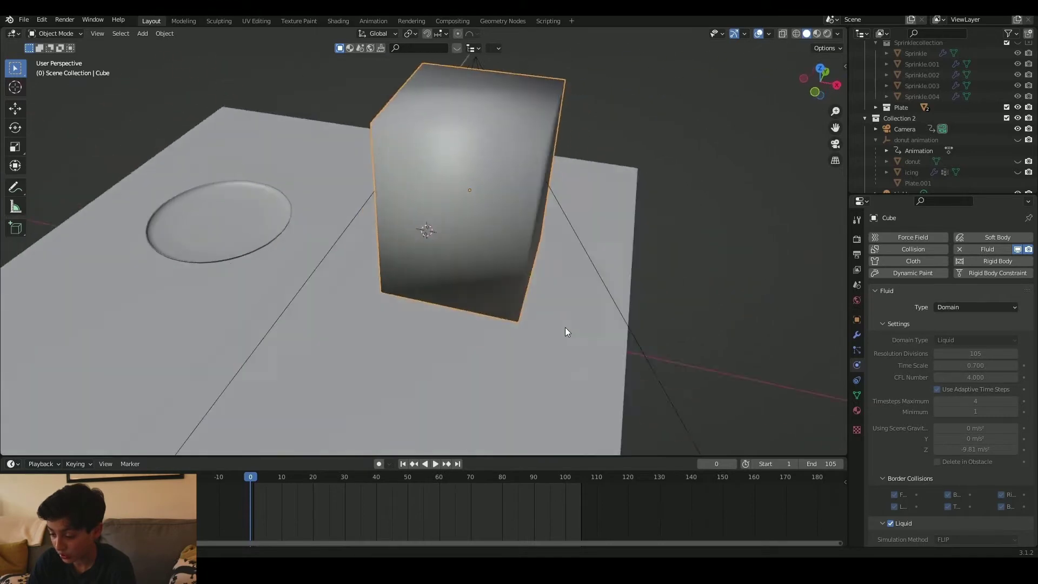
scroll(516, 176, up, 5)
scroll(471, 267, down, 4)
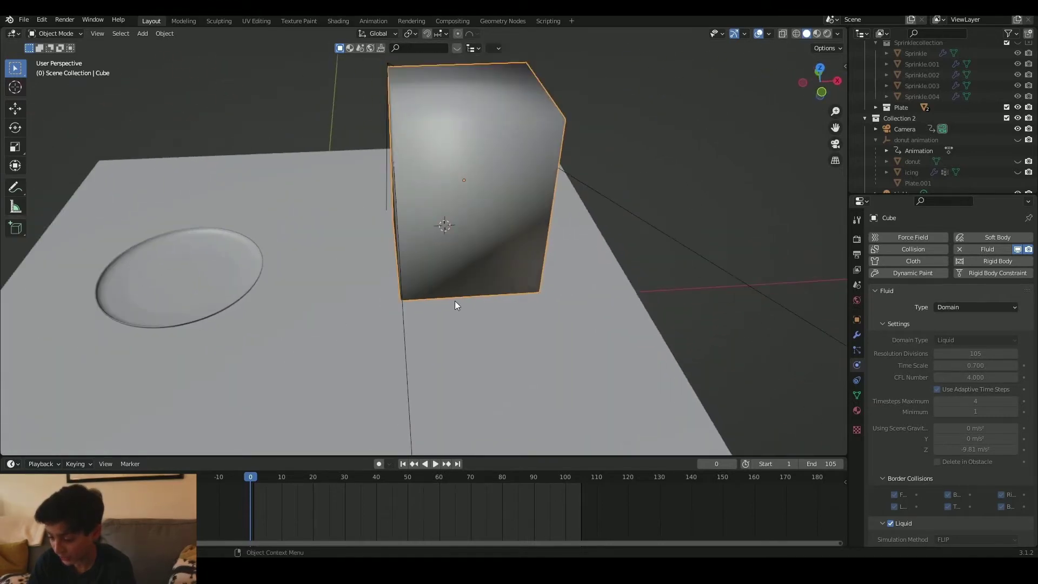
middle_drag(488, 371, 560, 378)
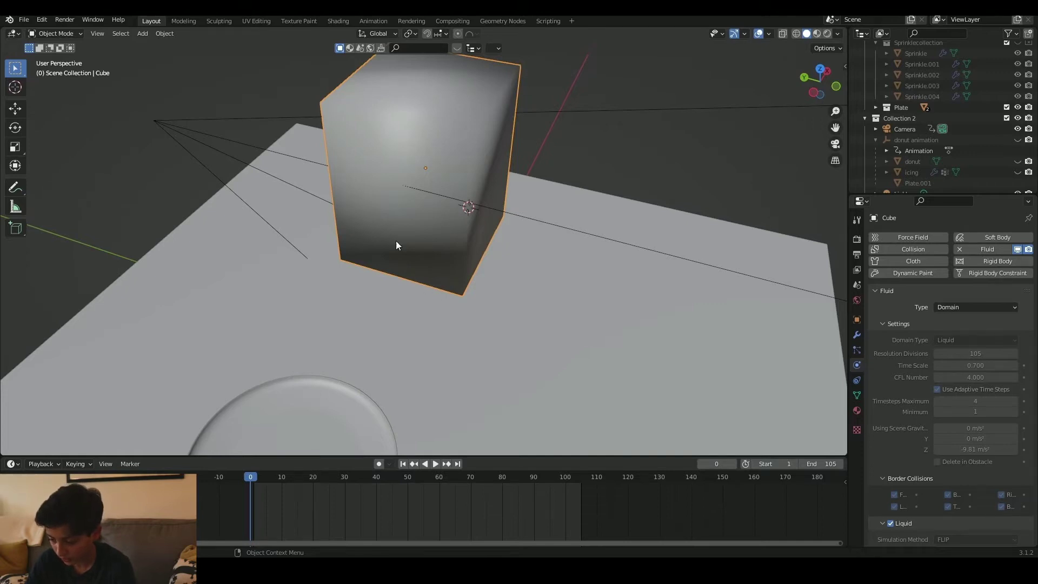
middle_drag(683, 285, 638, 254)
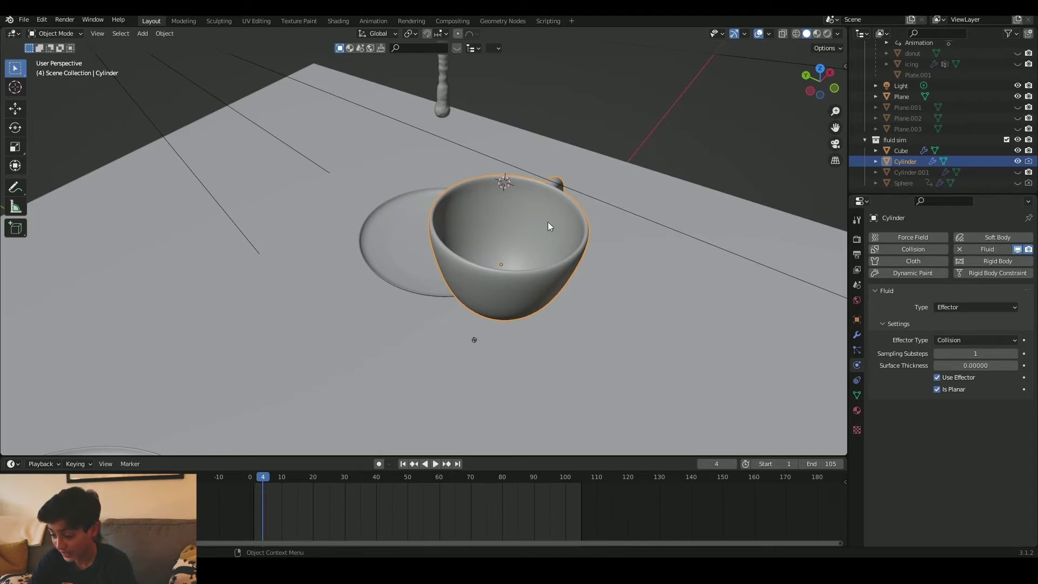
middle_drag(515, 318, 534, 310)
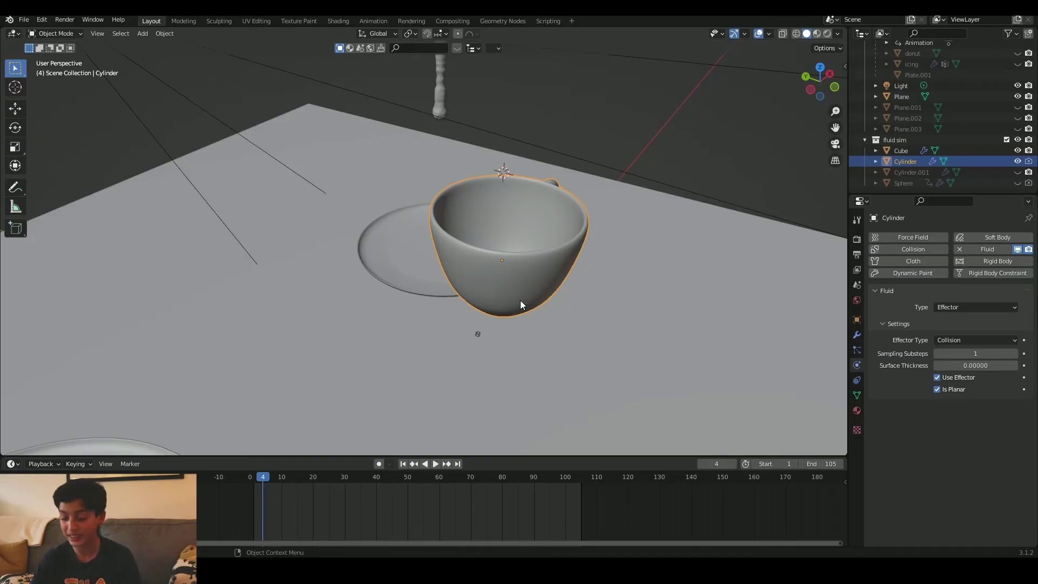
Orbit the view around the cup and saucer inside the domain cube.
middle_drag(576, 306, 620, 318)
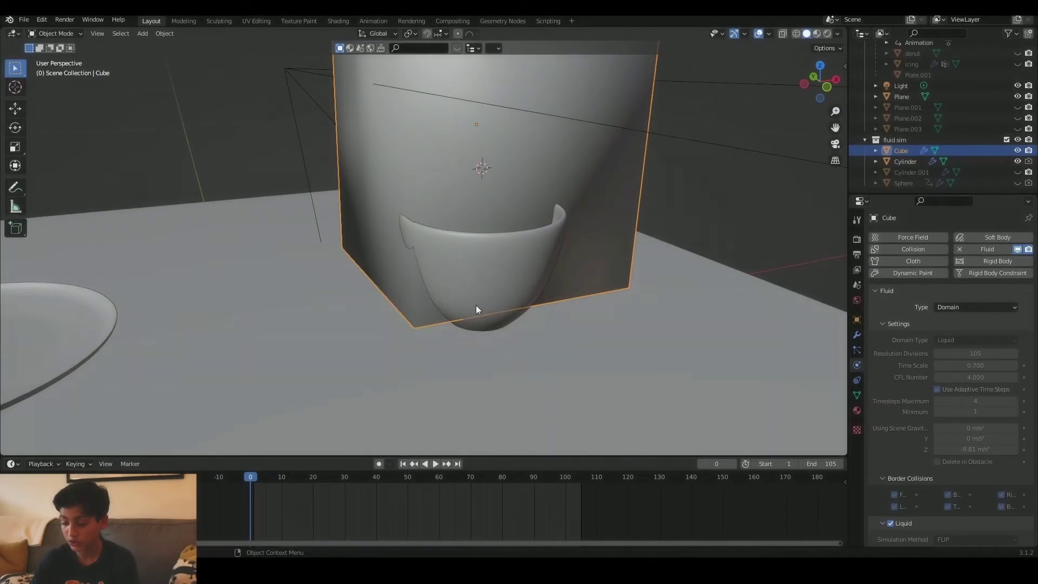
Scroll the domain properties to Field Weights and back to the Cache panel (frames 1–250).
middle_drag(281, 401, 488, 268)
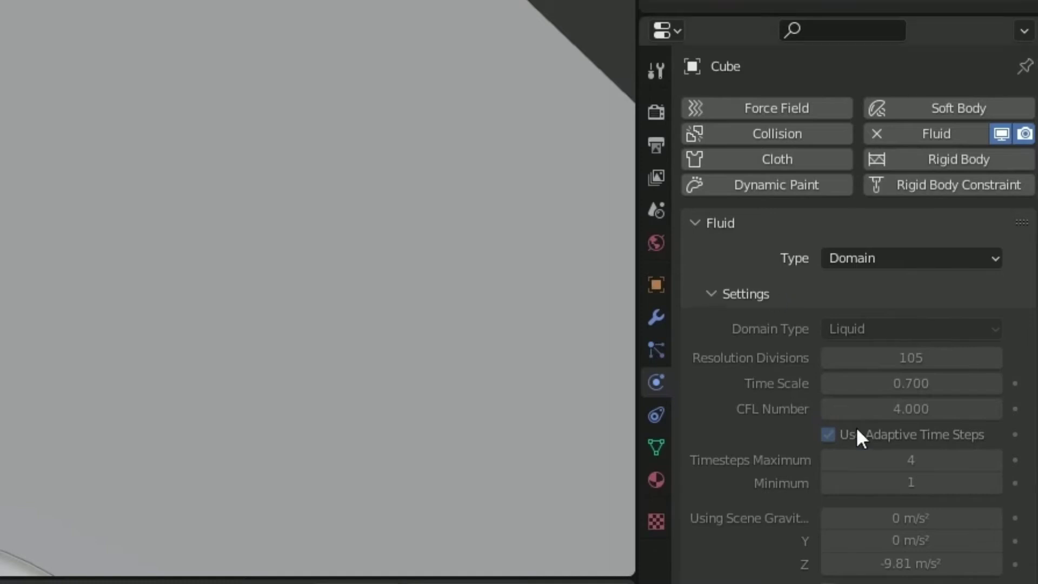
scroll(858, 432, down, 20)
scroll(860, 457, down, 8)
scroll(839, 577, up, 4)
scroll(839, 577, down, 4)
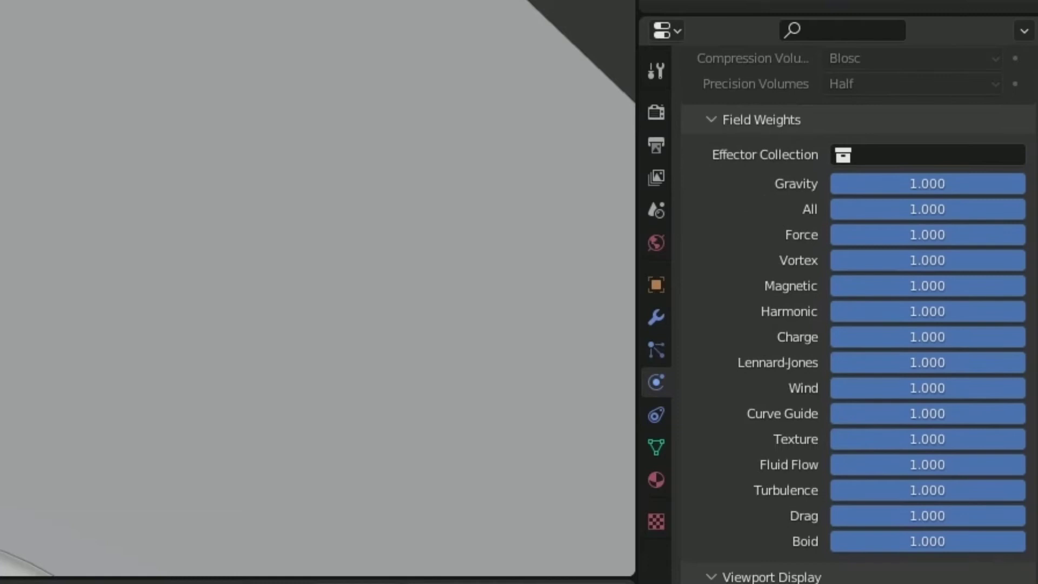
scroll(820, 570, up, 12)
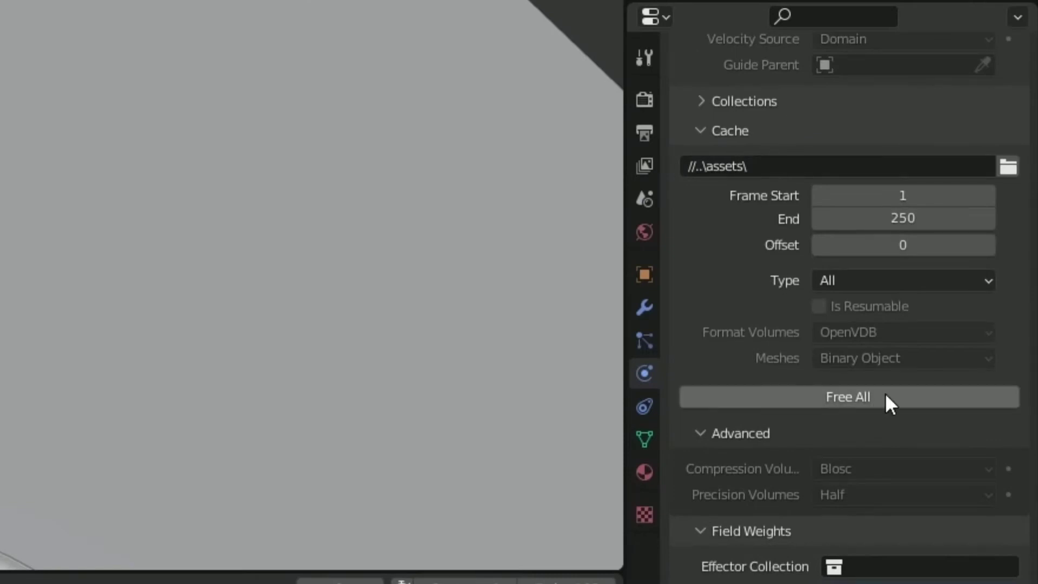
mouse_move(885, 306)
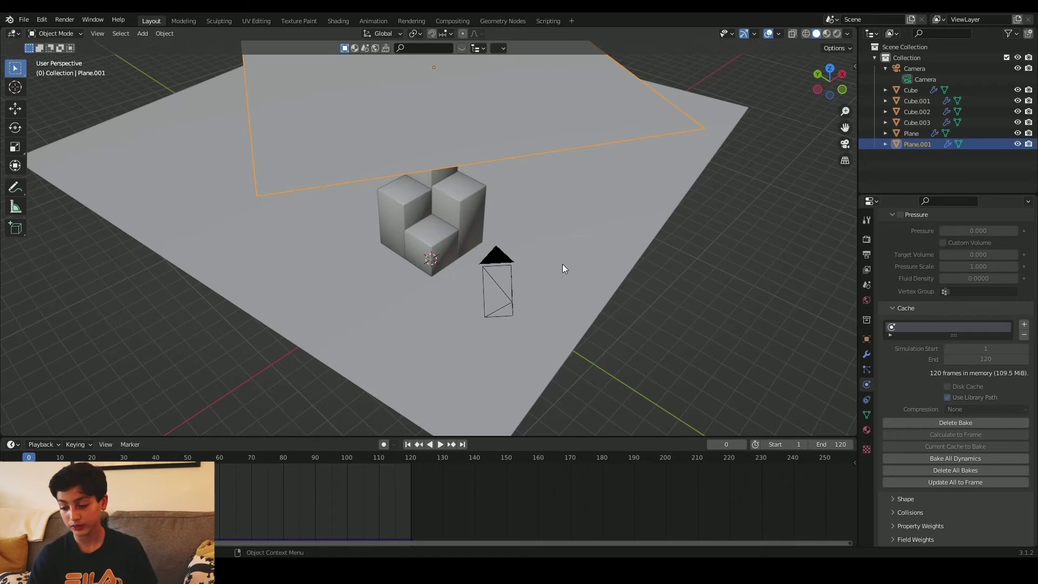
Orbit the view around the stacked cubes beneath the raised cloth plane.
middle_drag(605, 325, 486, 195)
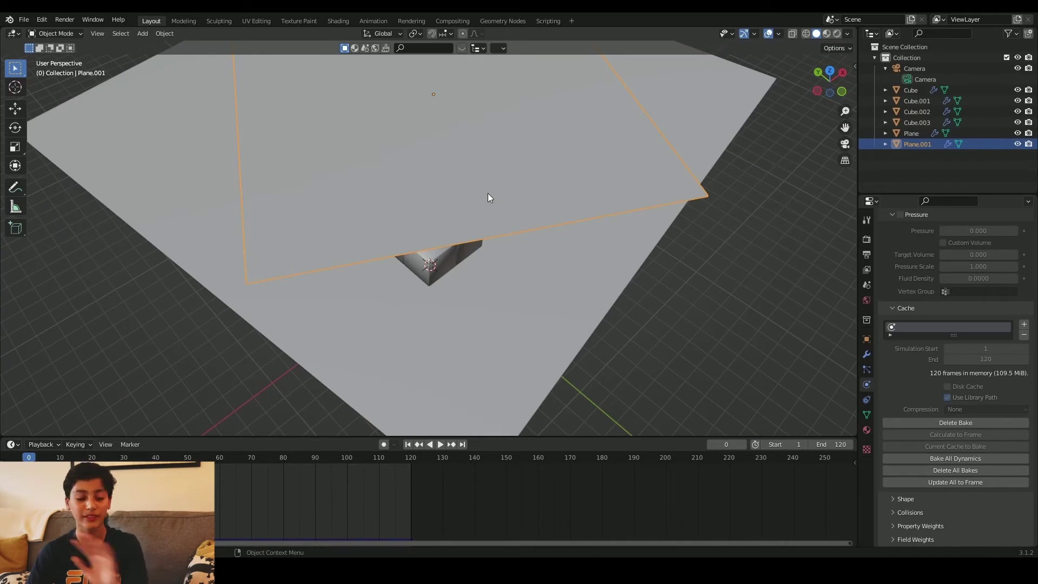
Orbit and zoom to view the camera, the cubes under the plane, and the cloth plane close up.
middle_drag(460, 214, 388, 183)
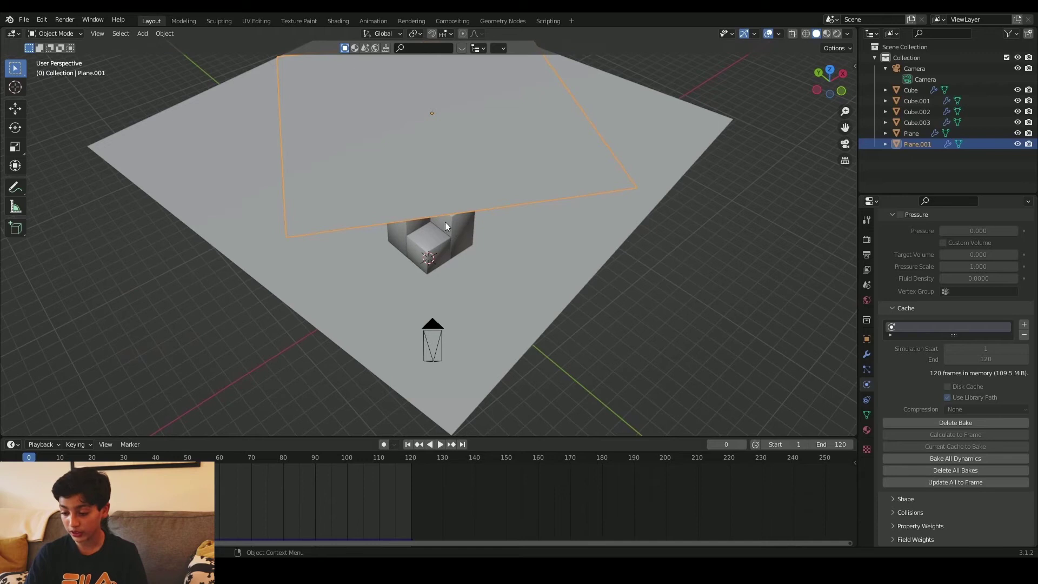
middle_drag(470, 210, 468, 149)
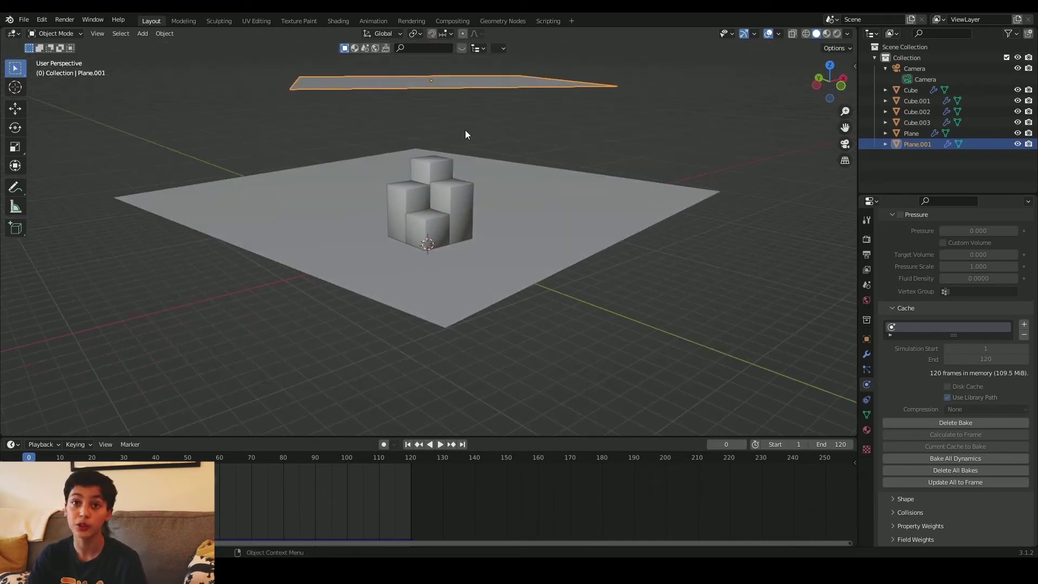
middle_drag(463, 209, 447, 262)
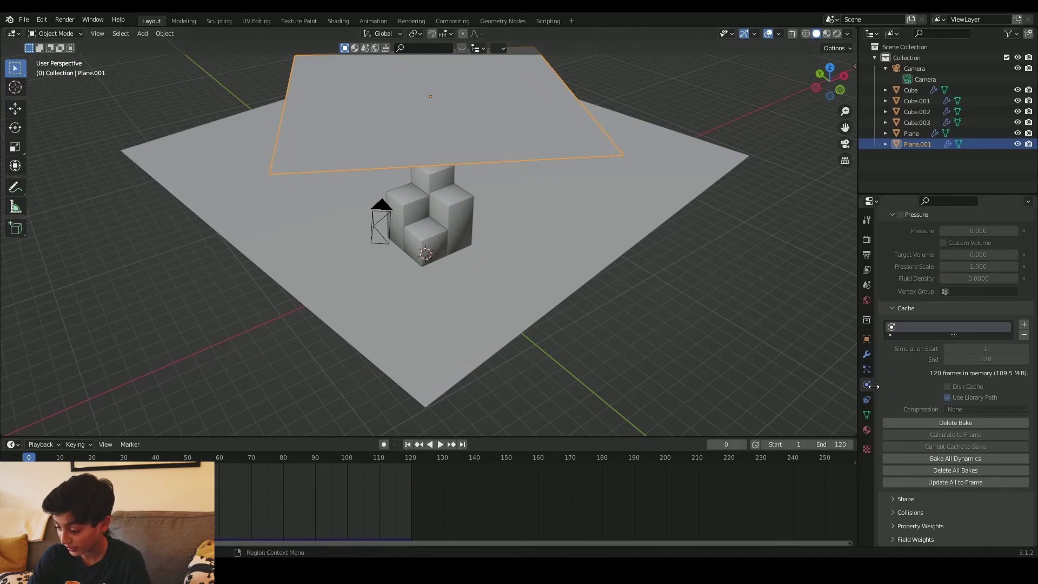
scroll(908, 348, up, 15)
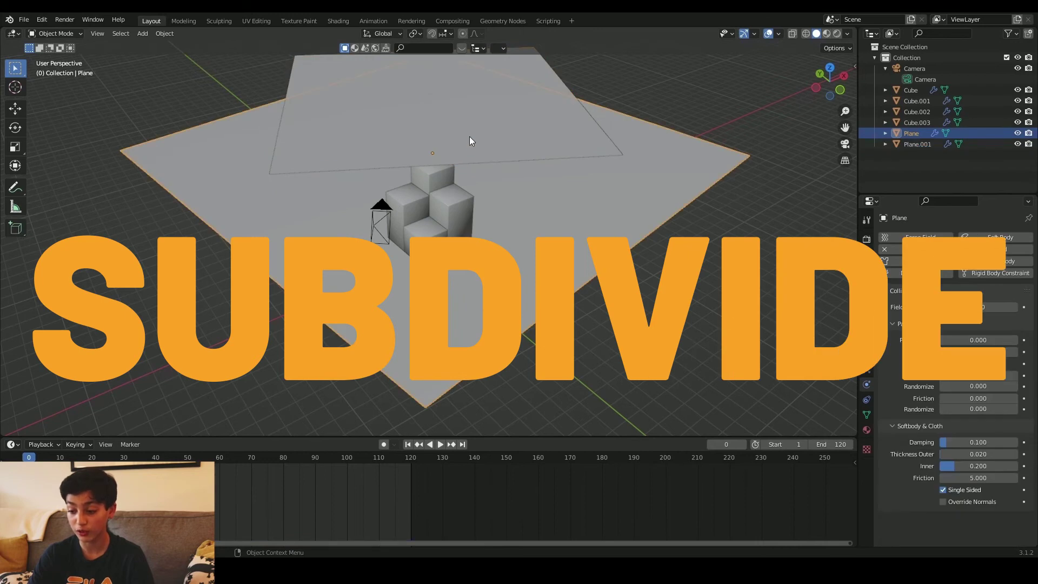
middle_drag(470, 137, 444, 198)
Select the cloth plane Plane.001 and switch it into Edit Mode.
scroll(445, 198, up, 5)
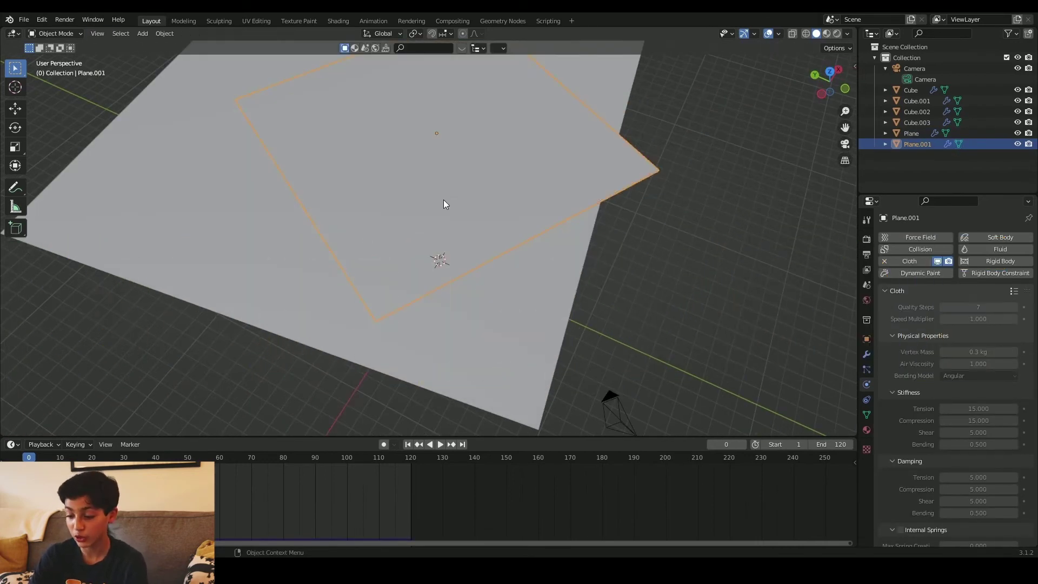
right_click(439, 204)
click(473, 188)
click(494, 180)
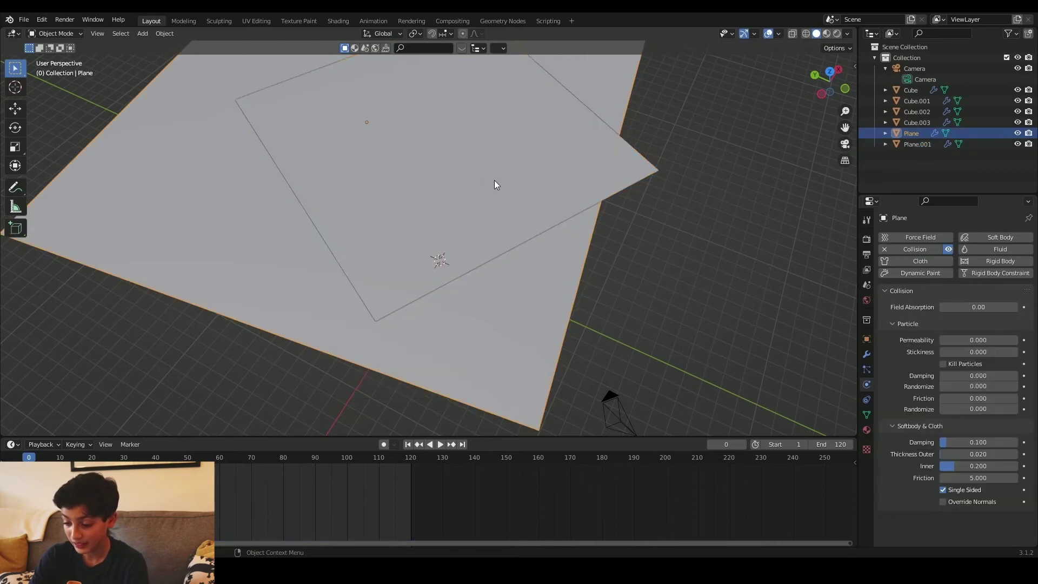
click(490, 182)
key(Tab)
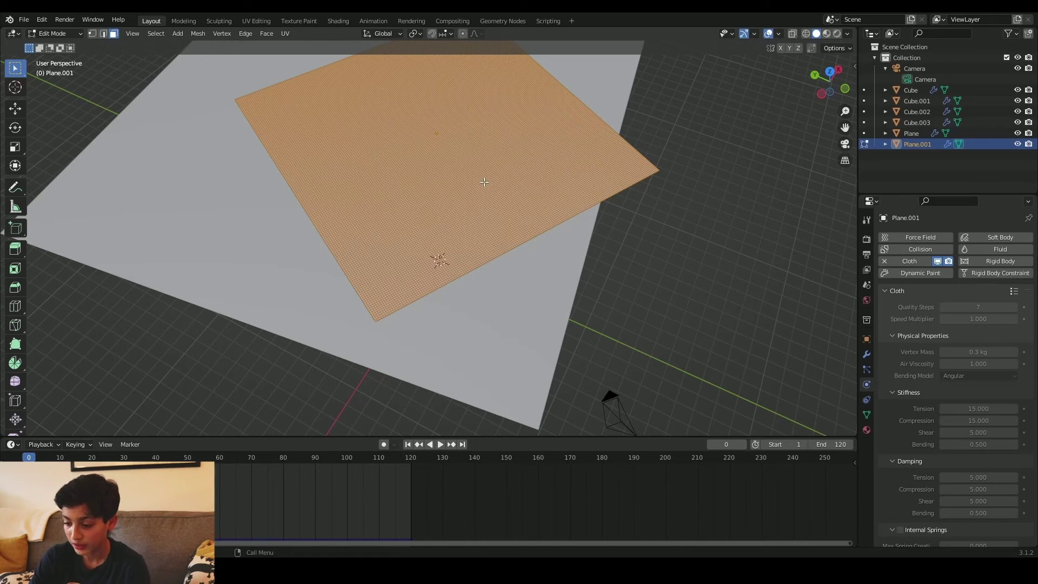
Subdivide the plane's mesh into a dense grid and return to Object Mode.
scroll(455, 222, up, 5)
scroll(455, 222, down, 3)
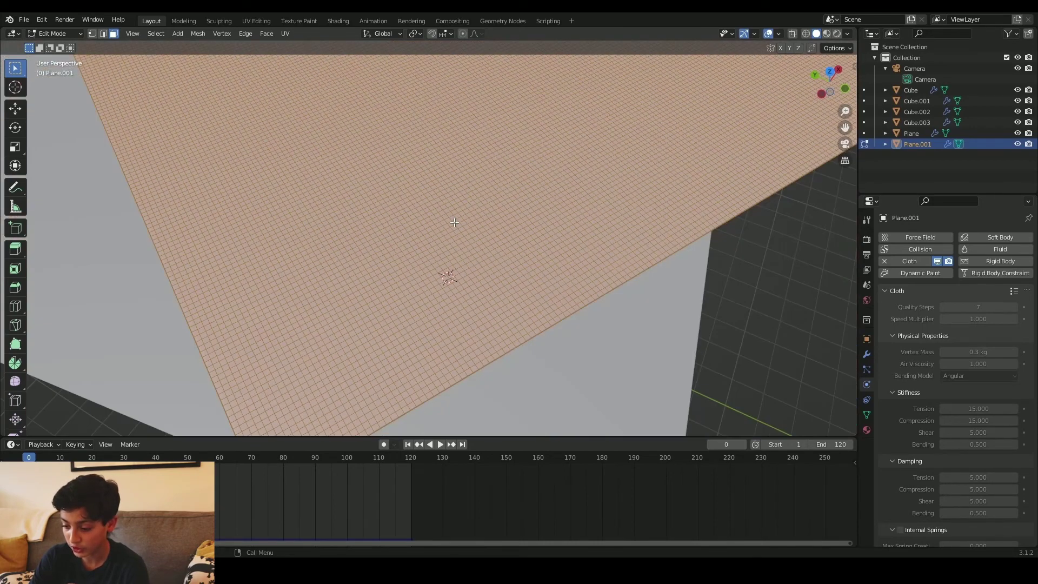
middle_drag(454, 223, 469, 252)
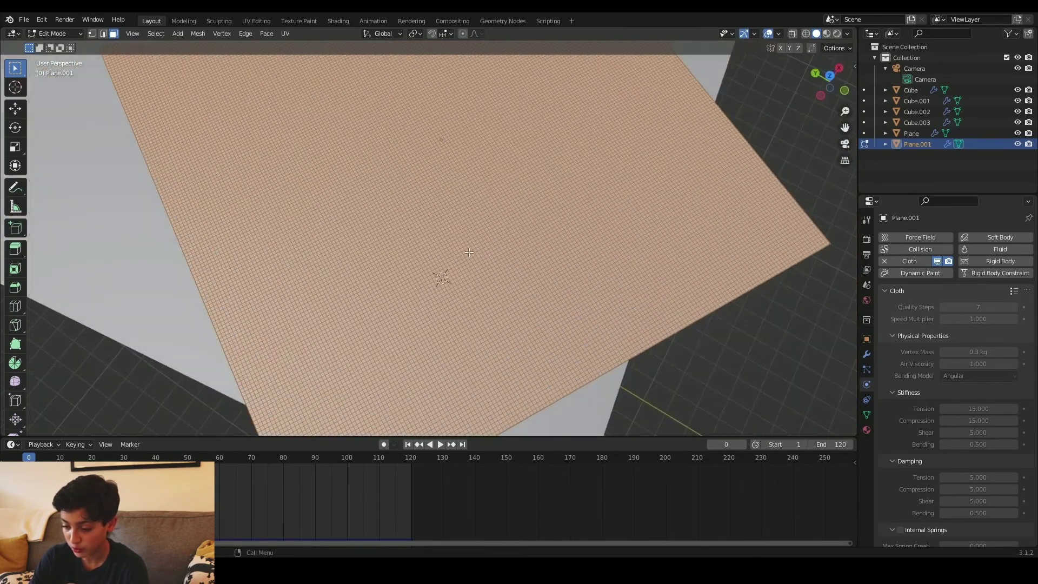
right_click(480, 218)
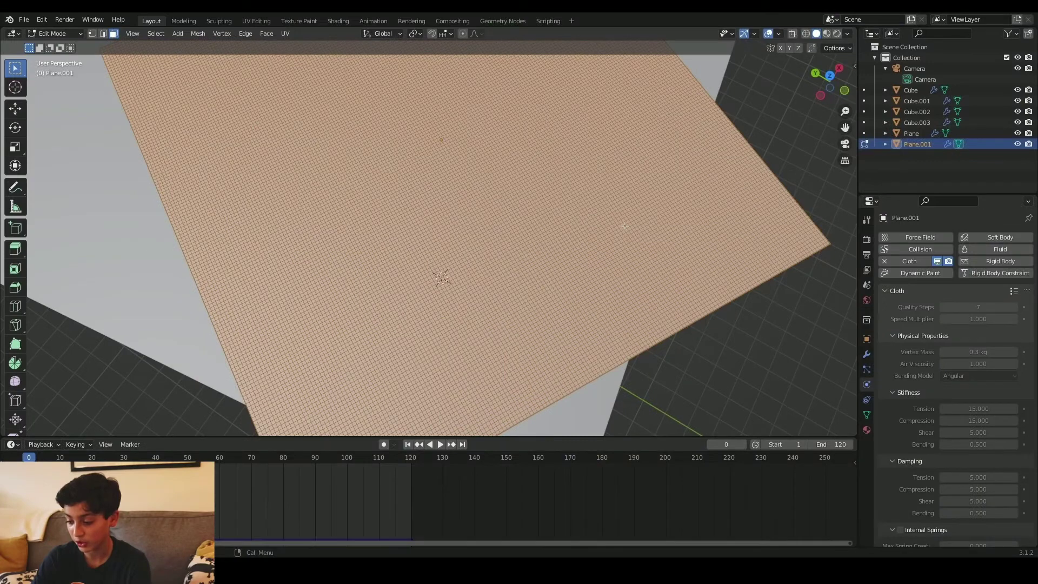
scroll(514, 230, up, 6)
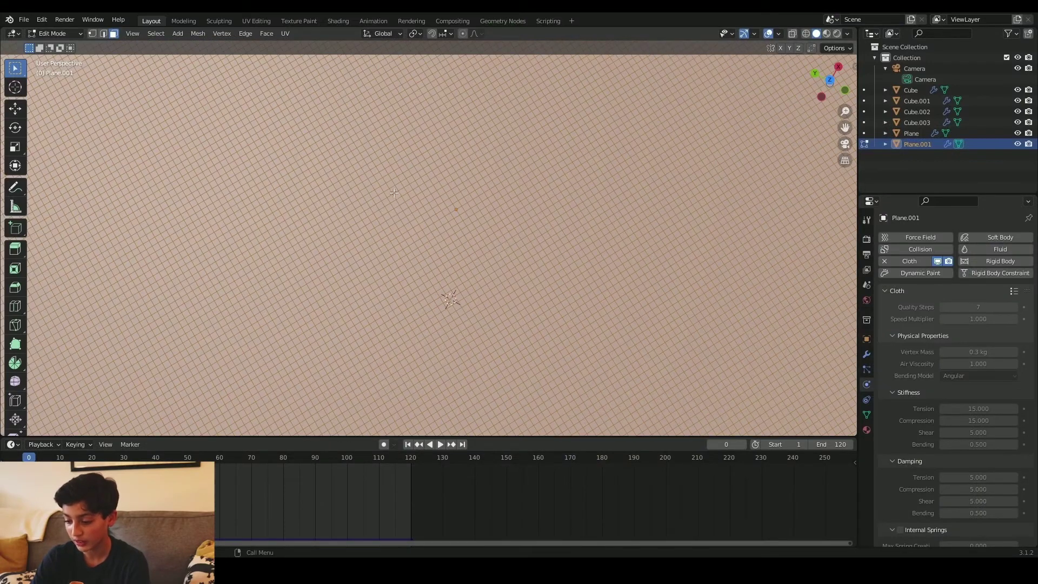
scroll(506, 234, down, 6)
middle_drag(507, 236, 510, 259)
key(Tab)
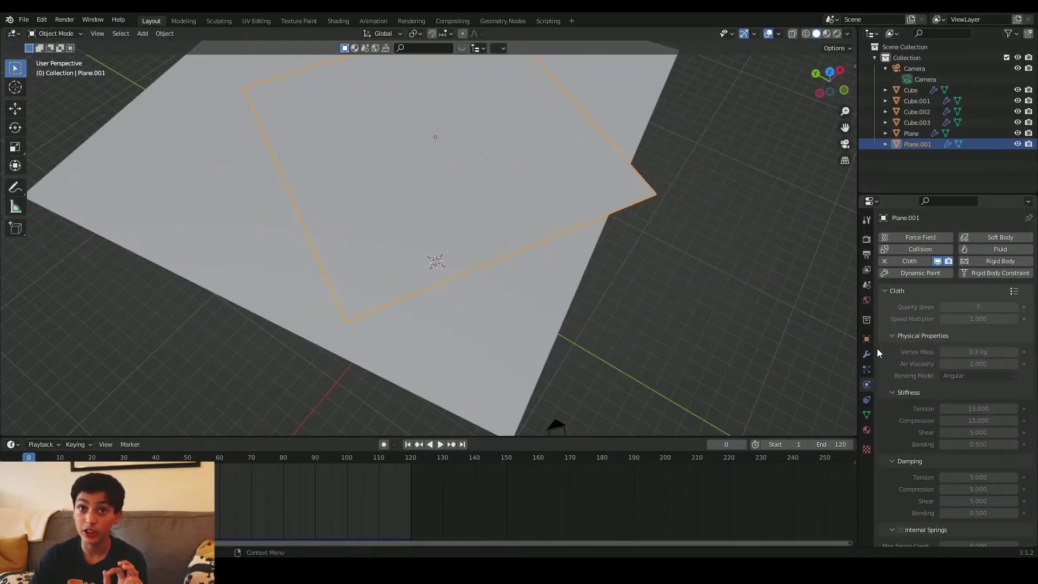
Check the four stacked cubes' Collision physics, deselect them, and play the cloth drop animation.
scroll(480, 262, down, 5)
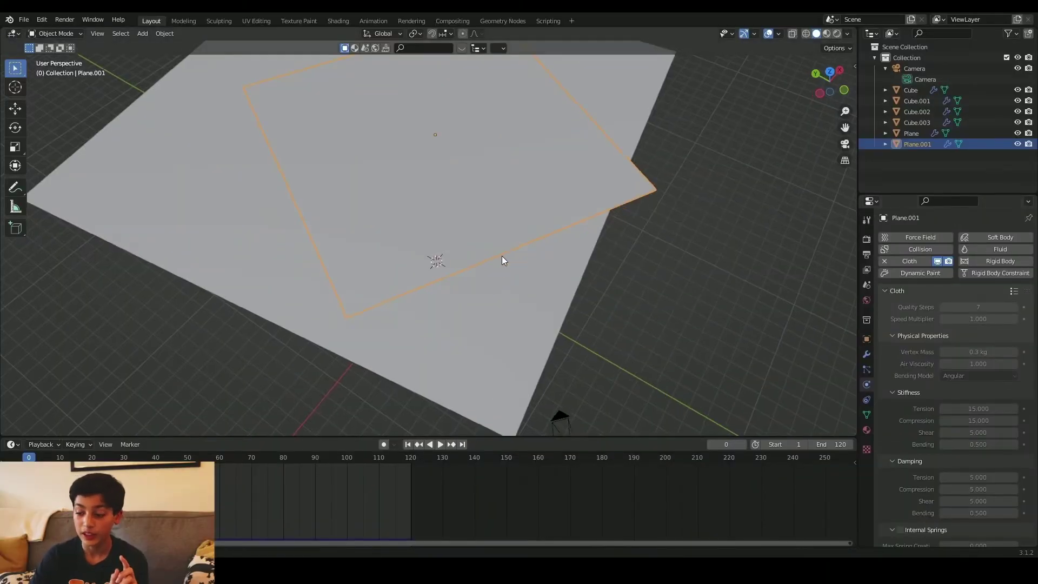
scroll(490, 270, up, 4)
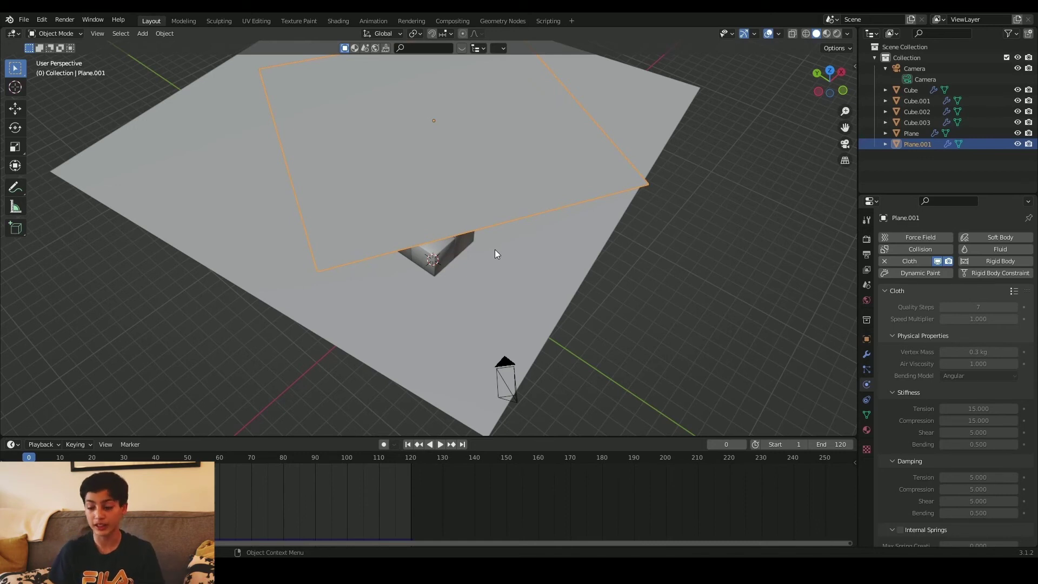
middle_drag(495, 250, 476, 225)
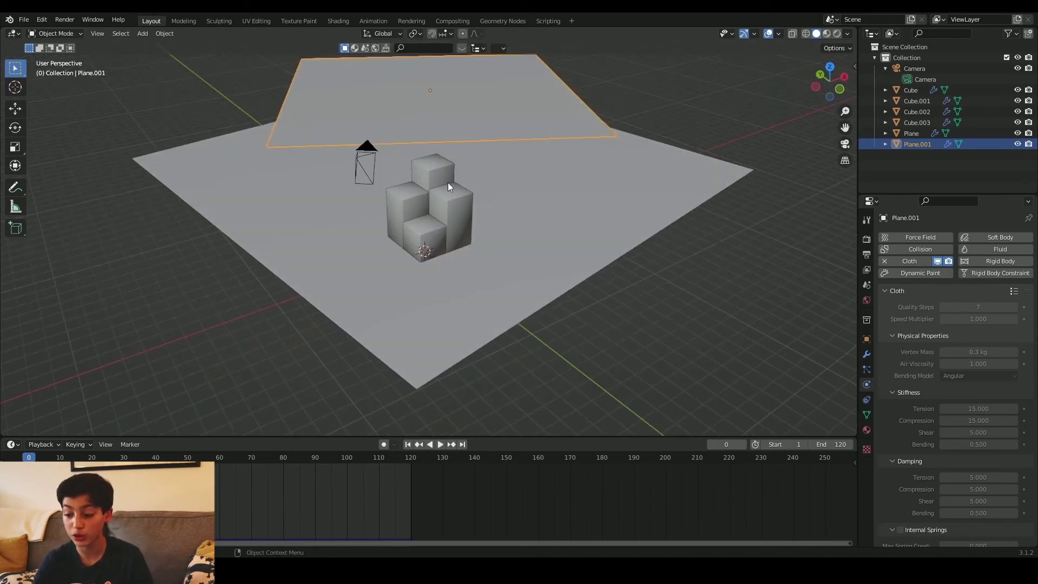
click(445, 211)
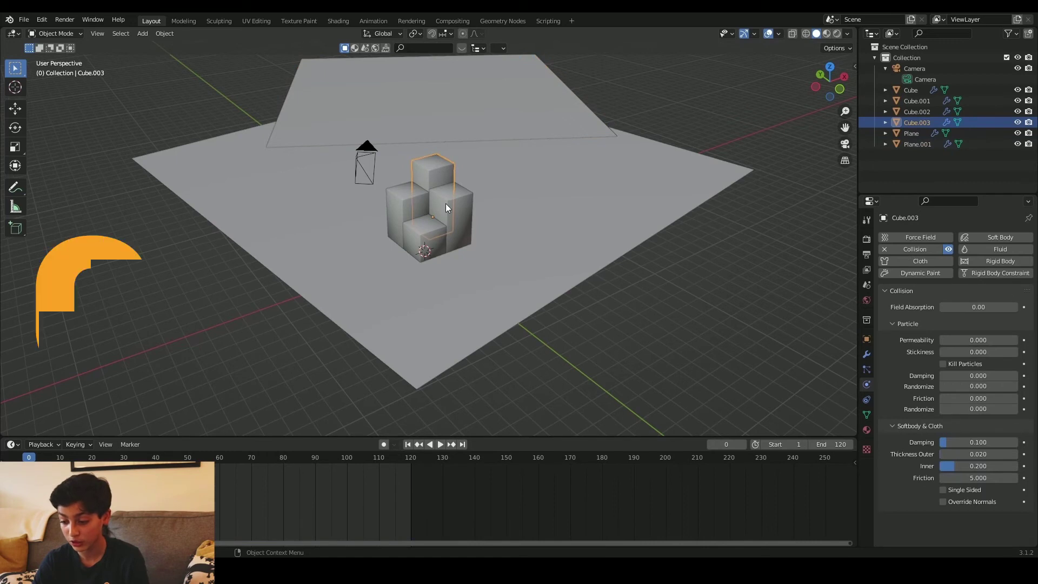
shift+click(431, 174)
shift+click(406, 197)
shift+click(420, 227)
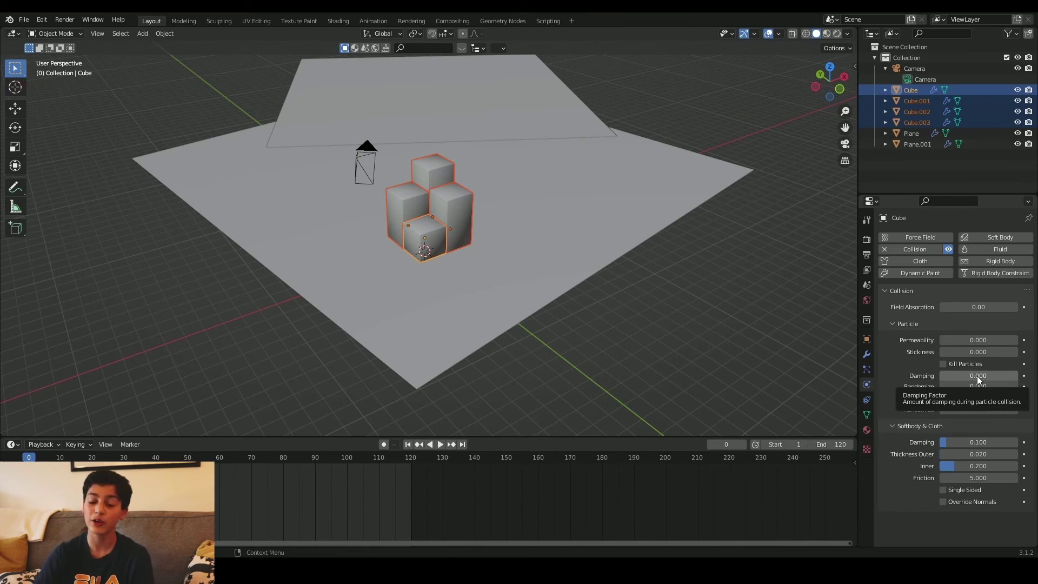
click(599, 303)
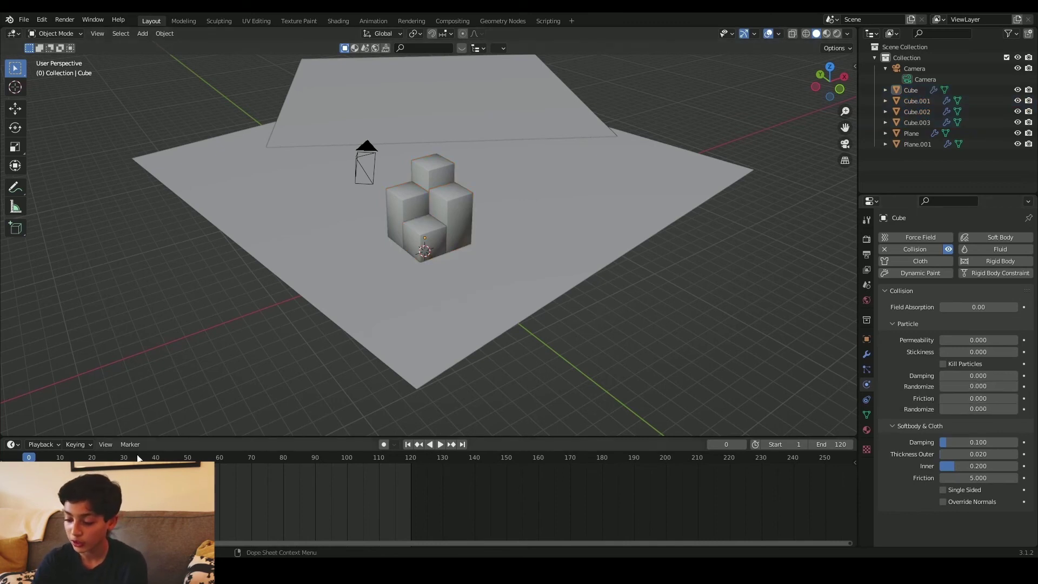
key(space)
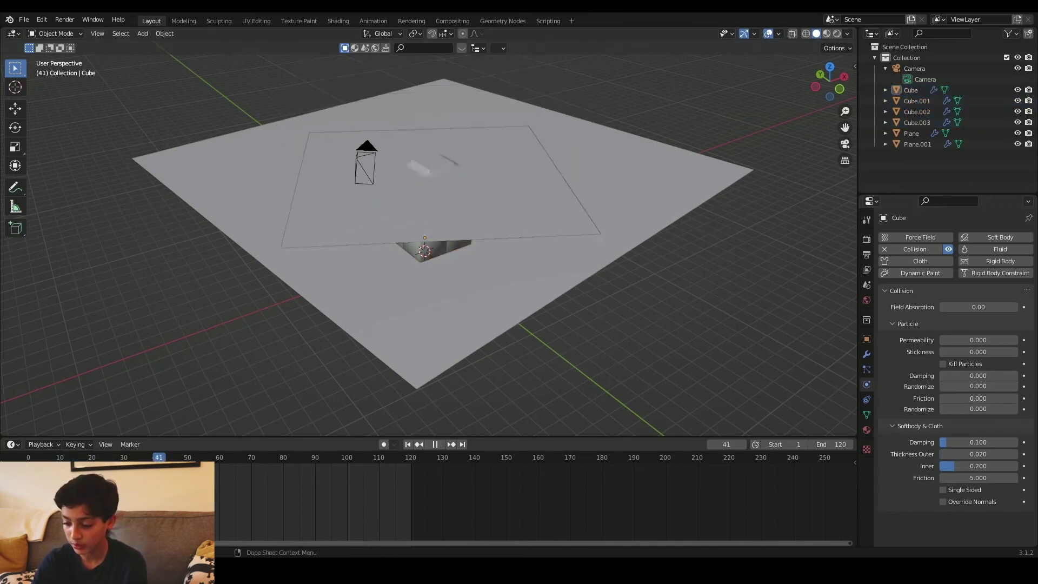